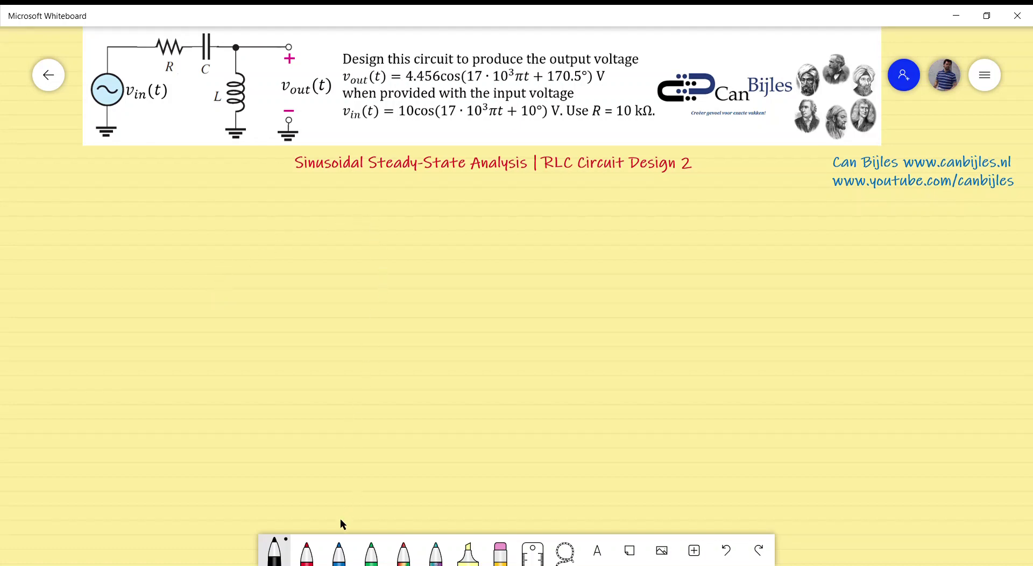
- Switch the pen from black to blue ink in the bottom toolbar
{"action": "left_click", "coordinate": [339, 551]}
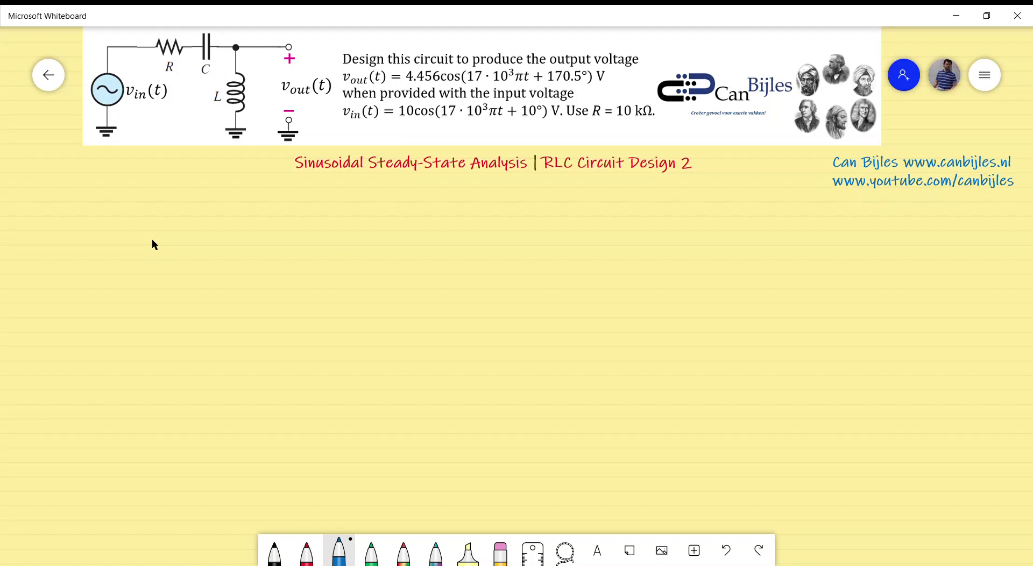
- Handwrite and underline 'Transfer function:' in blue, then go back to black ink
{"action": "mouse_move", "coordinate": [15, 165]}
{"action": "left_mouse_down"}
{"action": "mouse_move", "coordinate": [34, 162]}
{"action": "mouse_move", "coordinate": [43, 182]}
{"action": "mouse_move", "coordinate": [59, 182]}
{"action": "left_mouse_up"}
{"action": "mouse_move", "coordinate": [75, 162]}
{"action": "left_mouse_down"}
{"action": "mouse_move", "coordinate": [75, 198]}
{"action": "mouse_move", "coordinate": [75, 184]}
{"action": "mouse_move", "coordinate": [107, 173]}
{"action": "mouse_move", "coordinate": [110, 183]}
{"action": "mouse_move", "coordinate": [173, 175]}
{"action": "left_mouse_up"}
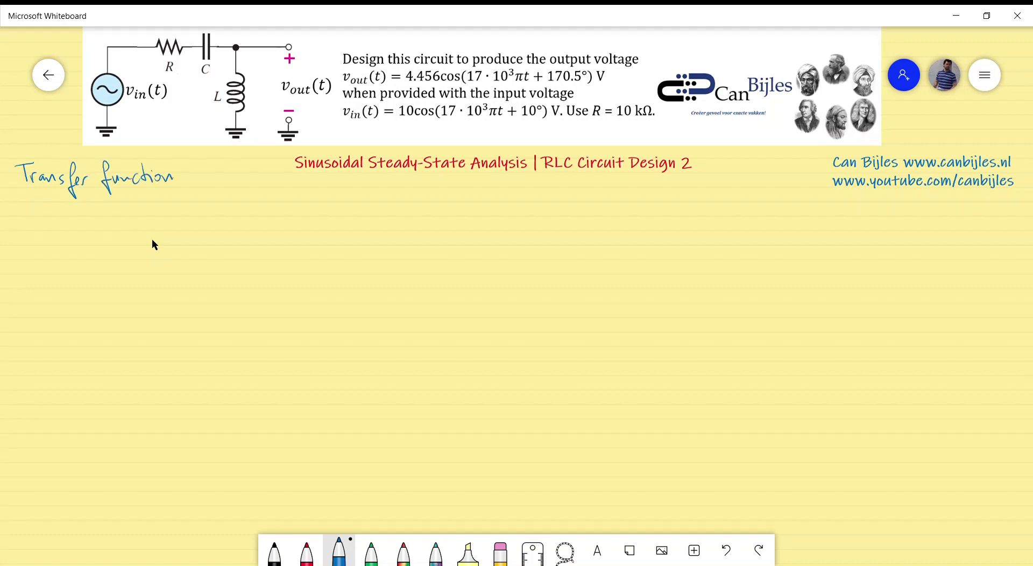
{"action": "left_click_drag", "start_coordinate": [21, 192], "coordinate": [187, 182]}
{"action": "left_click", "coordinate": [274, 552]}
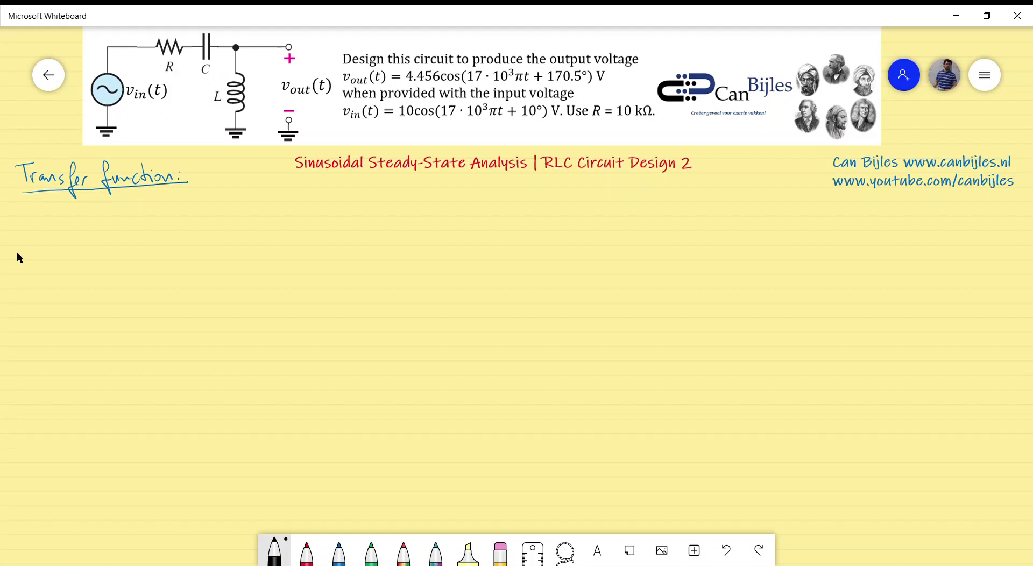
- Write H(s) = Vout(s)/Vin(s) = sL/(R + 1/sC) in black under the heading
{"action": "left_click_drag", "start_coordinate": [57, 221], "coordinate": [58, 232]}
{"action": "left_click_drag", "start_coordinate": [63, 213], "coordinate": [70, 226]}
{"action": "mouse_move", "coordinate": [116, 197]}
{"action": "left_mouse_down"}
{"action": "mouse_move", "coordinate": [129, 194]}
{"action": "mouse_move", "coordinate": [145, 215]}
{"action": "left_mouse_up"}
{"action": "mouse_move", "coordinate": [147, 202]}
{"action": "left_mouse_down"}
{"action": "mouse_move", "coordinate": [150, 217]}
{"action": "mouse_move", "coordinate": [155, 208]}
{"action": "left_mouse_up"}
{"action": "mouse_move", "coordinate": [160, 198]}
{"action": "left_mouse_down"}
{"action": "mouse_move", "coordinate": [157, 216]}
{"action": "mouse_move", "coordinate": [190, 218]}
{"action": "left_mouse_up"}
{"action": "mouse_move", "coordinate": [131, 231]}
{"action": "left_mouse_down"}
{"action": "mouse_move", "coordinate": [139, 245]}
{"action": "mouse_move", "coordinate": [143, 228]}
{"action": "left_mouse_up"}
{"action": "left_click_drag", "start_coordinate": [150, 240], "coordinate": [184, 247]}
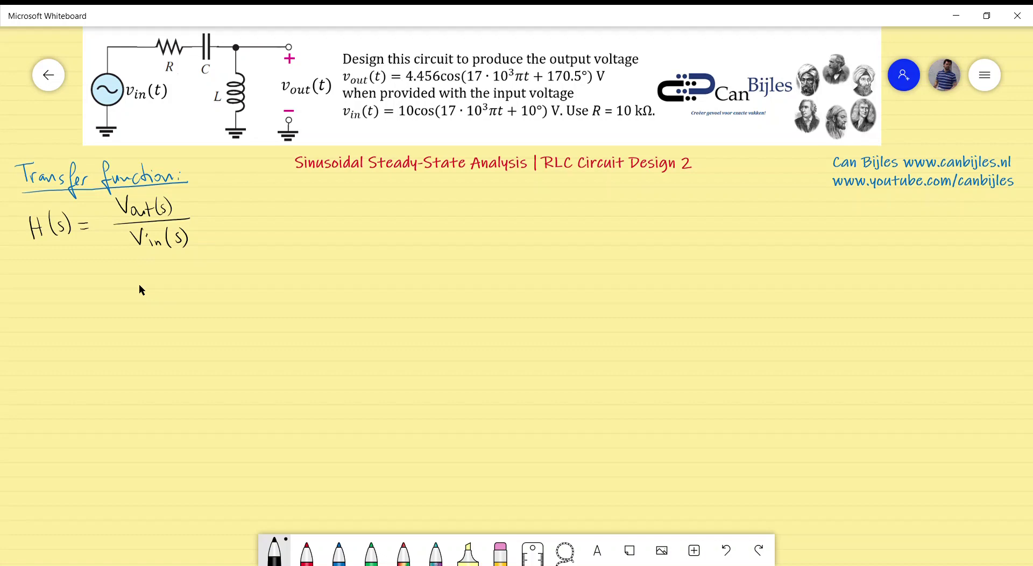
{"action": "left_click_drag", "start_coordinate": [199, 217], "coordinate": [213, 220]}
{"action": "mouse_move", "coordinate": [269, 195]}
{"action": "left_mouse_down"}
{"action": "mouse_move", "coordinate": [258, 206]}
{"action": "mouse_move", "coordinate": [285, 206]}
{"action": "mouse_move", "coordinate": [251, 216]}
{"action": "mouse_move", "coordinate": [317, 210]}
{"action": "left_mouse_up"}
{"action": "mouse_move", "coordinate": [244, 227]}
{"action": "left_mouse_down"}
{"action": "mouse_move", "coordinate": [245, 241]}
{"action": "mouse_move", "coordinate": [268, 232]}
{"action": "mouse_move", "coordinate": [261, 240]}
{"action": "mouse_move", "coordinate": [353, 204]}
{"action": "left_mouse_up"}
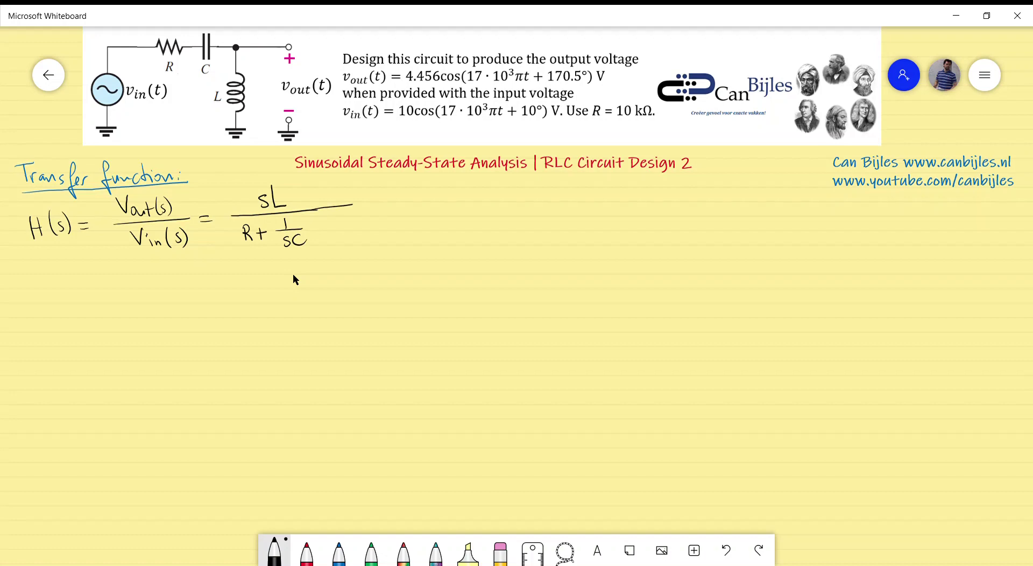
- Reduce H(s) to s²LC/(s²LC + RCs + 1) and add a circled blue ⇒ s = jω
{"action": "mouse_move", "coordinate": [312, 227]}
{"action": "left_mouse_down"}
{"action": "mouse_move", "coordinate": [359, 229]}
{"action": "mouse_move", "coordinate": [393, 201]}
{"action": "left_mouse_up"}
{"action": "left_click_drag", "start_coordinate": [381, 207], "coordinate": [394, 206]}
{"action": "mouse_move", "coordinate": [461, 188]}
{"action": "left_mouse_down"}
{"action": "mouse_move", "coordinate": [456, 199]}
{"action": "mouse_move", "coordinate": [503, 199]}
{"action": "left_mouse_up"}
{"action": "left_click_drag", "start_coordinate": [423, 205], "coordinate": [515, 203]}
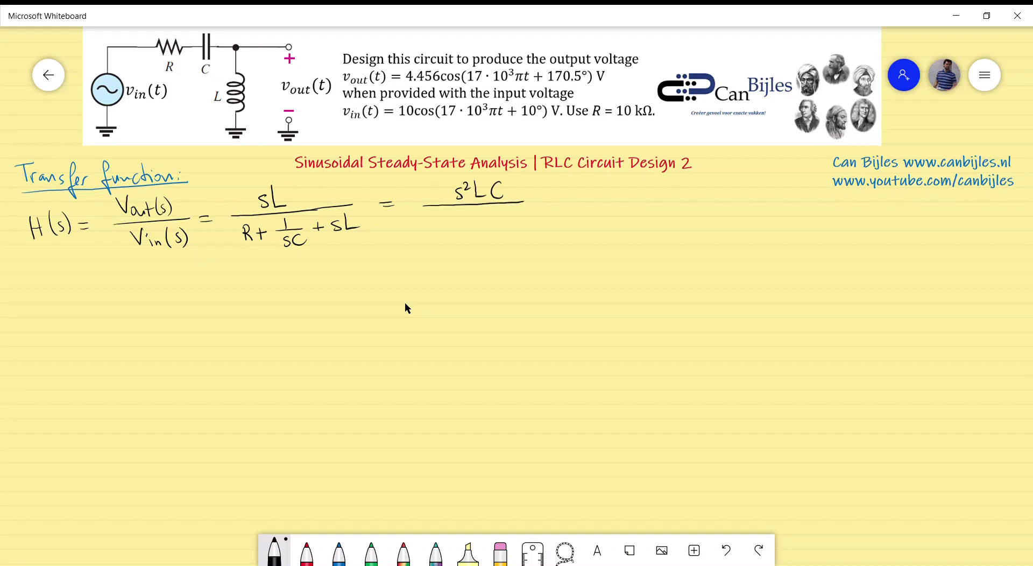
{"action": "mouse_move", "coordinate": [448, 222]}
{"action": "left_mouse_down"}
{"action": "mouse_move", "coordinate": [439, 230]}
{"action": "mouse_move", "coordinate": [502, 229]}
{"action": "left_mouse_up"}
{"action": "mouse_move", "coordinate": [502, 213]}
{"action": "left_mouse_down"}
{"action": "mouse_move", "coordinate": [511, 229]}
{"action": "mouse_move", "coordinate": [585, 227]}
{"action": "mouse_move", "coordinate": [554, 202]}
{"action": "mouse_move", "coordinate": [591, 200]}
{"action": "left_mouse_up"}
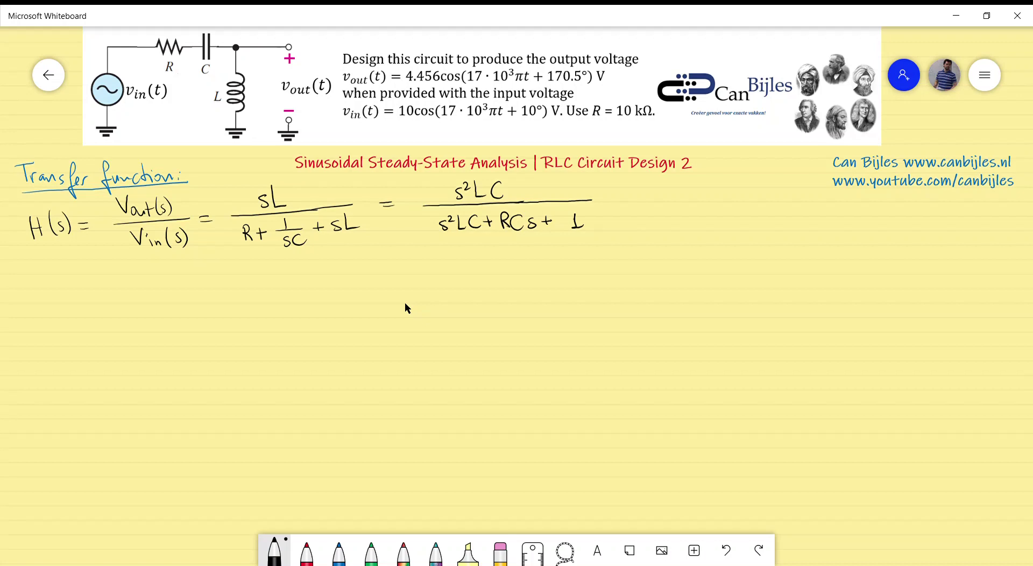
{"action": "left_click", "coordinate": [339, 551]}
{"action": "mouse_move", "coordinate": [52, 295]}
{"action": "left_mouse_down"}
{"action": "mouse_move", "coordinate": [141, 317]}
{"action": "mouse_move", "coordinate": [161, 295]}
{"action": "mouse_move", "coordinate": [86, 285]}
{"action": "mouse_move", "coordinate": [113, 283]}
{"action": "left_mouse_up"}
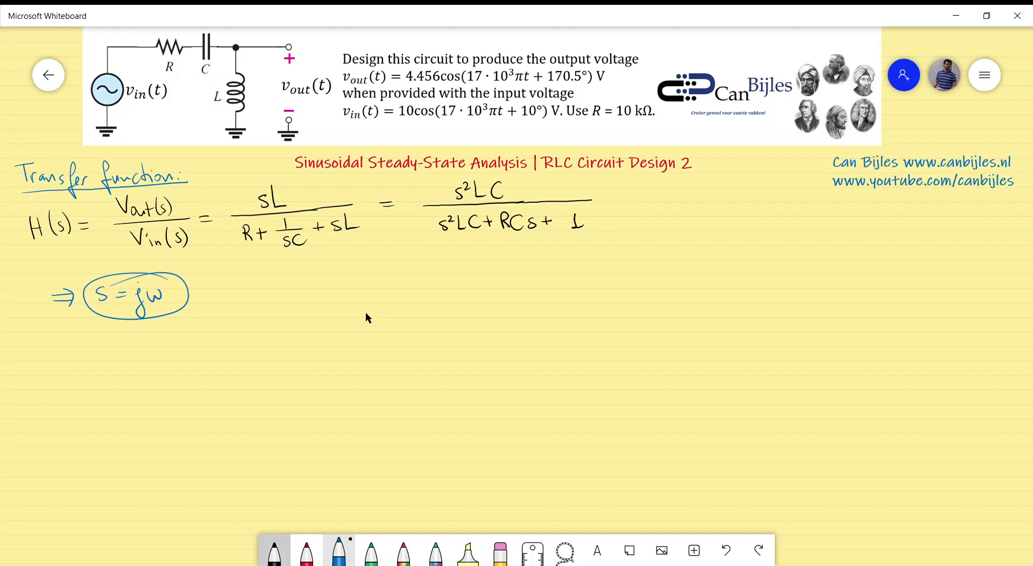
- In black, write H(jω) = −ω²LC/(1 − ω²LC + jωRC) beside the circled s = jω
{"action": "left_click", "coordinate": [275, 552]}
{"action": "left_click_drag", "start_coordinate": [225, 286], "coordinate": [223, 306]}
{"action": "left_click_drag", "start_coordinate": [231, 286], "coordinate": [233, 305]}
{"action": "mouse_move", "coordinate": [244, 279]}
{"action": "left_mouse_down"}
{"action": "mouse_move", "coordinate": [249, 319]}
{"action": "mouse_move", "coordinate": [263, 290]}
{"action": "left_mouse_up"}
{"action": "mouse_move", "coordinate": [260, 279]}
{"action": "left_mouse_down"}
{"action": "mouse_move", "coordinate": [266, 305]}
{"action": "mouse_move", "coordinate": [288, 289]}
{"action": "left_mouse_up"}
{"action": "left_click_drag", "start_coordinate": [280, 295], "coordinate": [359, 267]}
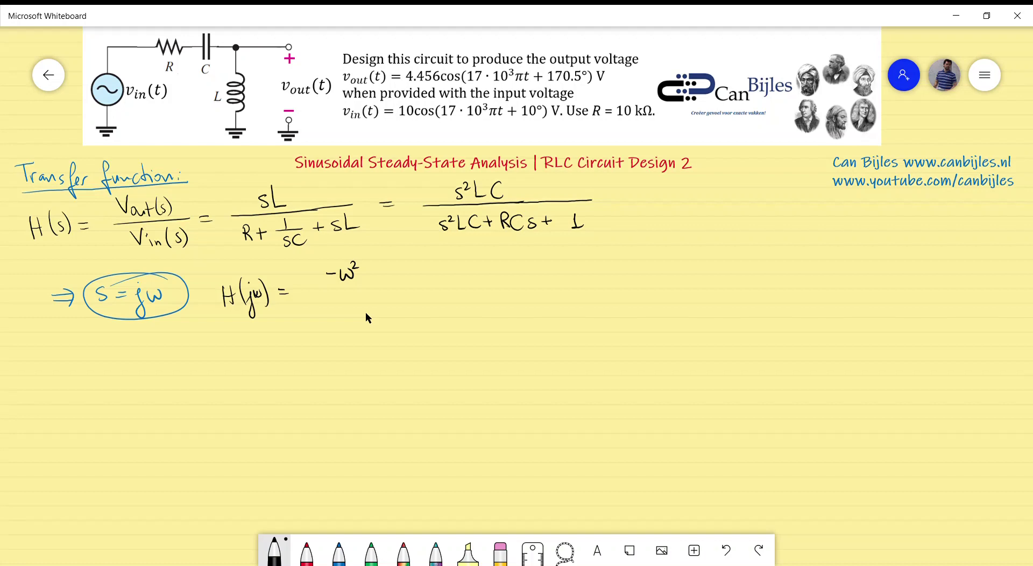
{"action": "mouse_move", "coordinate": [366, 260]}
{"action": "left_mouse_down"}
{"action": "mouse_move", "coordinate": [378, 279]}
{"action": "mouse_move", "coordinate": [394, 278]}
{"action": "left_mouse_up"}
{"action": "left_click_drag", "start_coordinate": [305, 294], "coordinate": [426, 288]}
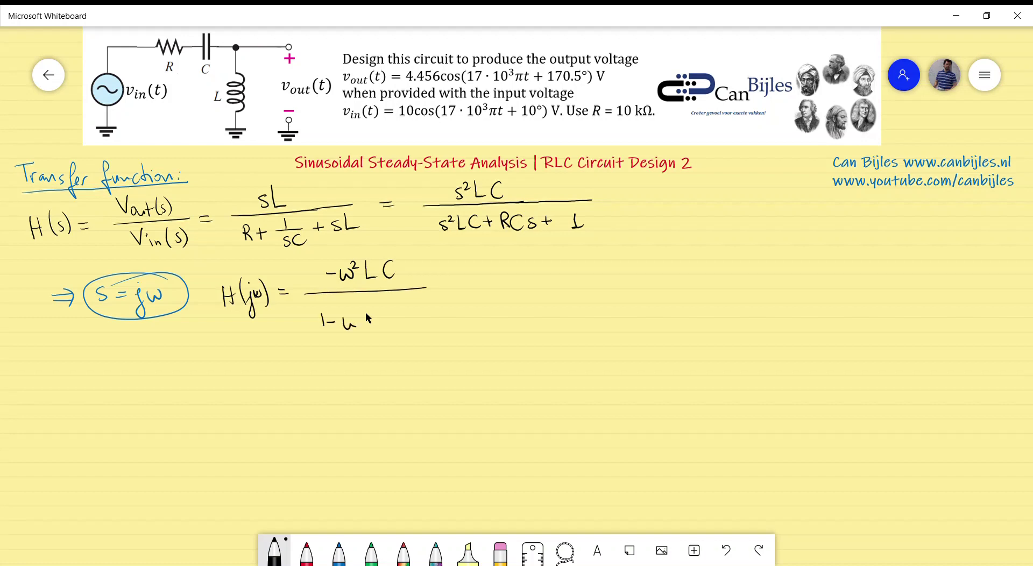
{"action": "left_click_drag", "start_coordinate": [356, 312], "coordinate": [390, 327]}
{"action": "left_click_drag", "start_coordinate": [397, 318], "coordinate": [409, 318]}
{"action": "mouse_move", "coordinate": [402, 311]}
{"action": "left_mouse_down"}
{"action": "mouse_move", "coordinate": [417, 339]}
{"action": "mouse_move", "coordinate": [436, 312]}
{"action": "mouse_move", "coordinate": [442, 323]}
{"action": "mouse_move", "coordinate": [462, 319]}
{"action": "left_mouse_up"}
{"action": "left_click_drag", "start_coordinate": [422, 288], "coordinate": [481, 286]}
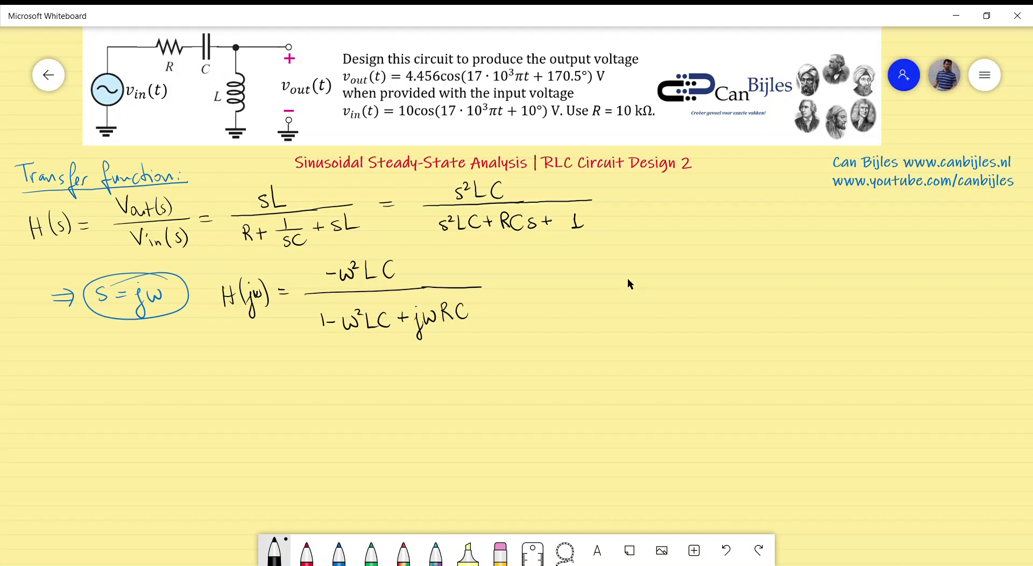
- Draw two red arrows from H(jω), labelled 'Gain :' and 'Phase :'
{"action": "left_click", "coordinate": [307, 552]}
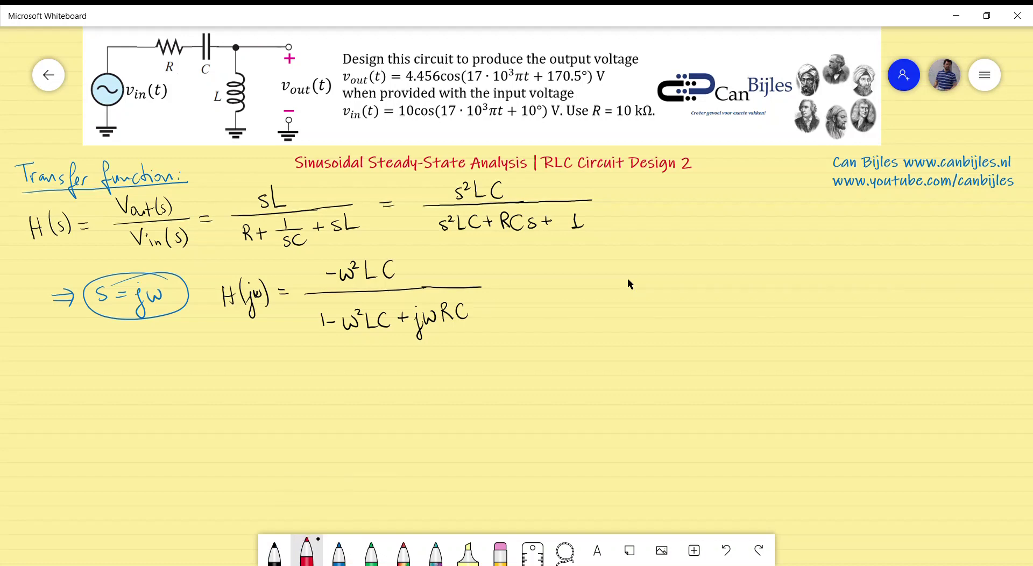
{"action": "left_click_drag", "start_coordinate": [521, 286], "coordinate": [591, 259]}
{"action": "left_click_drag", "start_coordinate": [593, 266], "coordinate": [602, 259]}
{"action": "left_click_drag", "start_coordinate": [528, 296], "coordinate": [598, 310]}
{"action": "mouse_move", "coordinate": [608, 296]}
{"action": "left_mouse_down"}
{"action": "mouse_move", "coordinate": [615, 315]}
{"action": "mouse_move", "coordinate": [645, 304]}
{"action": "left_mouse_up"}
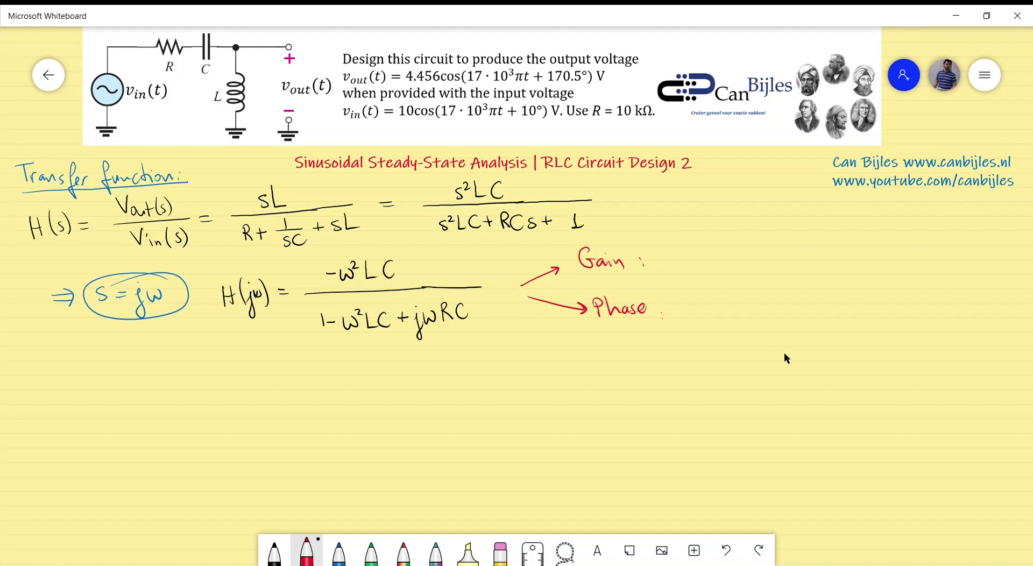
{"action": "left_click", "coordinate": [339, 551]}
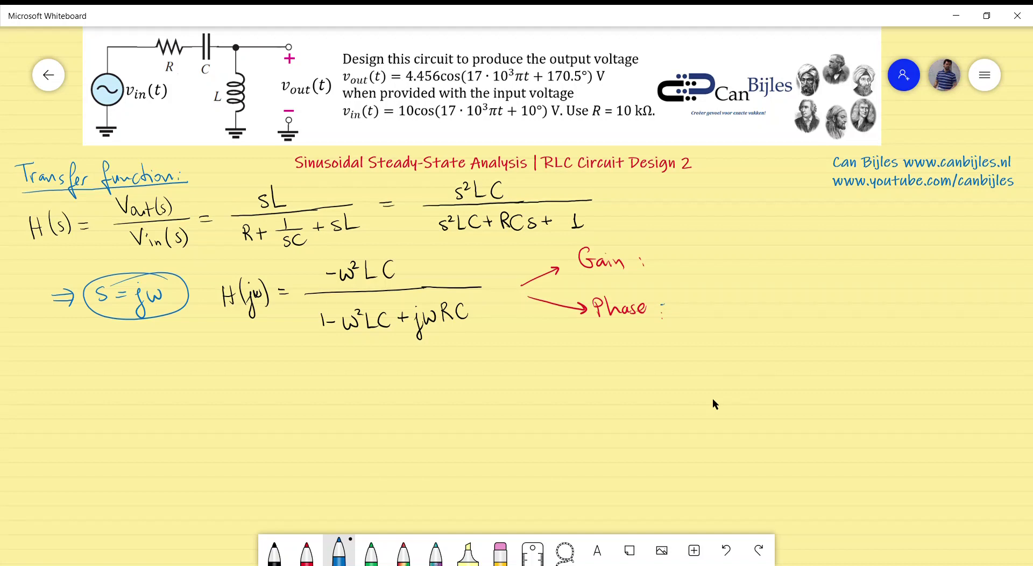
- In blue, write = 170.5° − 10° = 160.5° after Phase
{"action": "left_click_drag", "start_coordinate": [661, 305], "coordinate": [669, 305]}
{"action": "left_click_drag", "start_coordinate": [661, 309], "coordinate": [669, 309]}
{"action": "mouse_move", "coordinate": [693, 297]}
{"action": "left_mouse_down"}
{"action": "mouse_move", "coordinate": [692, 310]}
{"action": "mouse_move", "coordinate": [714, 299]}
{"action": "mouse_move", "coordinate": [732, 308]}
{"action": "mouse_move", "coordinate": [741, 287]}
{"action": "mouse_move", "coordinate": [774, 307]}
{"action": "mouse_move", "coordinate": [788, 286]}
{"action": "mouse_move", "coordinate": [812, 294]}
{"action": "left_mouse_up"}
{"action": "left_click", "coordinate": [724, 307]}
{"action": "left_click_drag", "start_coordinate": [801, 302], "coordinate": [844, 294]}
{"action": "left_click_drag", "start_coordinate": [853, 303], "coordinate": [871, 283]}
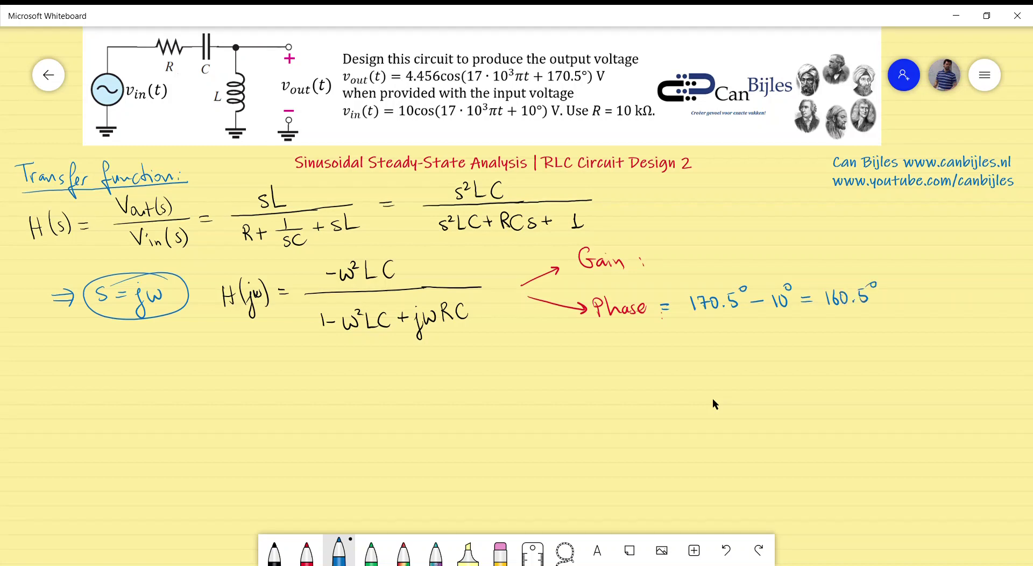
- Write = 4.456/10 = 0.4456 after Gain
{"action": "left_click_drag", "start_coordinate": [639, 260], "coordinate": [651, 257]}
{"action": "left_click_drag", "start_coordinate": [641, 266], "coordinate": [687, 248]}
{"action": "mouse_move", "coordinate": [694, 244]}
{"action": "left_mouse_down"}
{"action": "mouse_move", "coordinate": [740, 249]}
{"action": "mouse_move", "coordinate": [713, 267]}
{"action": "mouse_move", "coordinate": [770, 247]}
{"action": "left_mouse_up"}
{"action": "left_click_drag", "start_coordinate": [760, 253], "coordinate": [771, 251]}
{"action": "left_click_drag", "start_coordinate": [782, 246], "coordinate": [819, 248]}
{"action": "left_click", "coordinate": [789, 253]}
{"action": "mouse_move", "coordinate": [815, 243]}
{"action": "left_mouse_down"}
{"action": "mouse_move", "coordinate": [823, 254]}
{"action": "mouse_move", "coordinate": [837, 247]}
{"action": "left_mouse_up"}
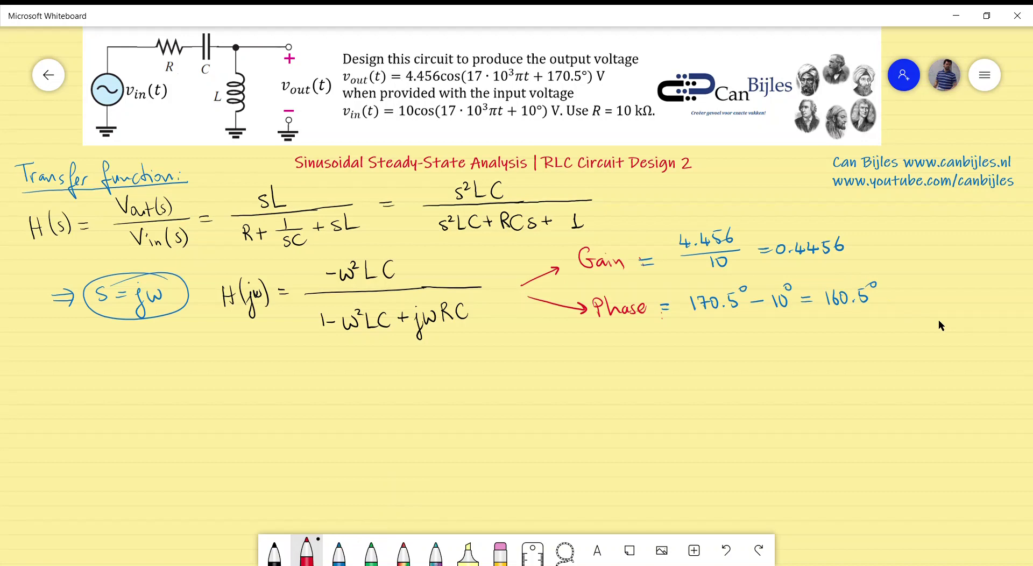
- Write ω = 17·10³π rad/s in red at the right and start a red Gain heading at the left
{"action": "mouse_move", "coordinate": [884, 211]}
{"action": "left_mouse_down"}
{"action": "mouse_move", "coordinate": [945, 222]}
{"action": "mouse_move", "coordinate": [963, 202]}
{"action": "mouse_move", "coordinate": [1002, 225]}
{"action": "mouse_move", "coordinate": [1009, 206]}
{"action": "mouse_move", "coordinate": [1011, 232]}
{"action": "left_mouse_up"}
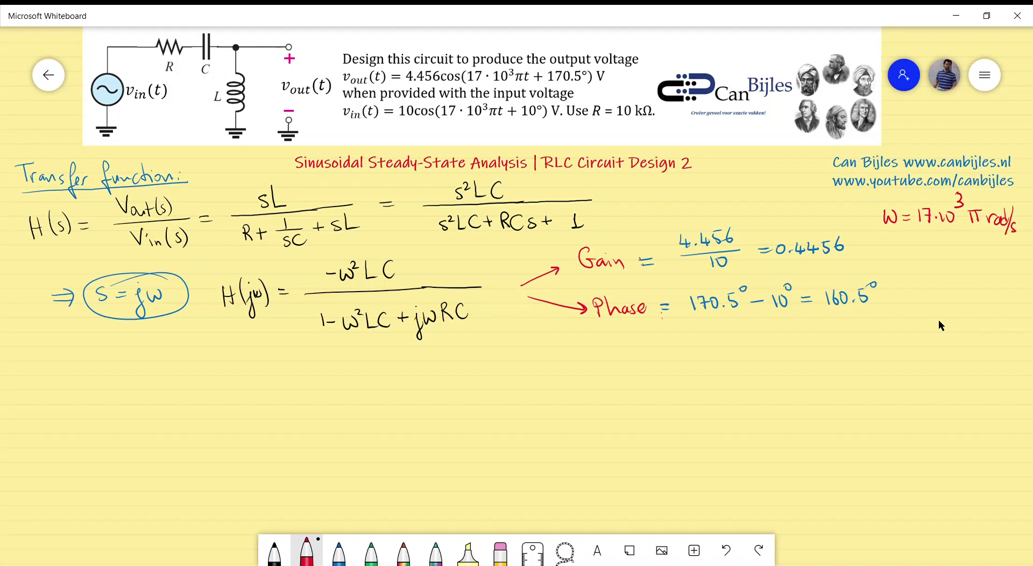
{"action": "scroll", "coordinate": [588, 423], "scroll_direction": "down", "scroll_amount": 1}
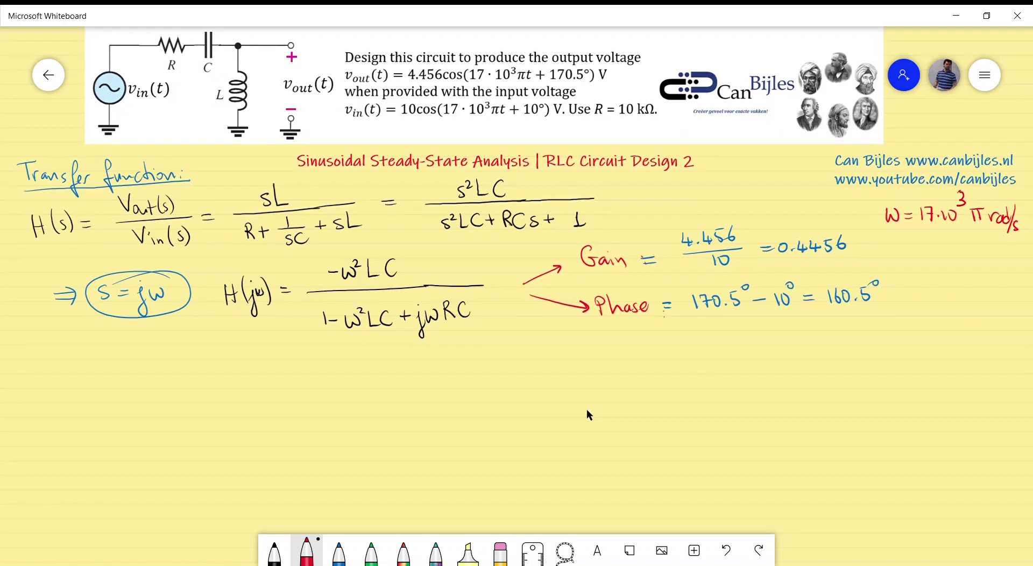
{"action": "mouse_move", "coordinate": [32, 365]}
{"action": "left_mouse_down"}
{"action": "mouse_move", "coordinate": [23, 383]}
{"action": "mouse_move", "coordinate": [48, 385]}
{"action": "left_mouse_up"}
{"action": "mouse_move", "coordinate": [52, 385]}
{"action": "left_mouse_down"}
{"action": "mouse_move", "coordinate": [61, 383]}
{"action": "mouse_move", "coordinate": [84, 438]}
{"action": "mouse_move", "coordinate": [112, 456]}
{"action": "mouse_move", "coordinate": [121, 426]}
{"action": "mouse_move", "coordinate": [125, 438]}
{"action": "left_mouse_up"}
- In black, write |H(jω)| = ω²LC over a long fraction bar with a square-root sign beneath
{"action": "left_click", "coordinate": [274, 552]}
{"action": "left_click_drag", "start_coordinate": [135, 406], "coordinate": [138, 443]}
{"action": "left_click_drag", "start_coordinate": [75, 406], "coordinate": [80, 445]}
{"action": "left_click_drag", "start_coordinate": [157, 419], "coordinate": [166, 419]}
{"action": "left_click_drag", "start_coordinate": [157, 425], "coordinate": [166, 424]}
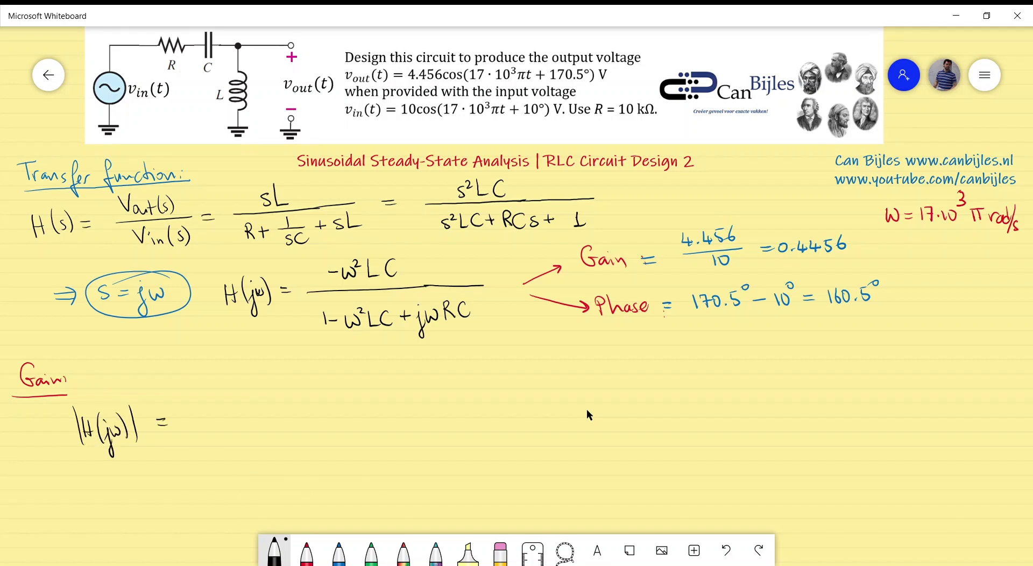
{"action": "left_click_drag", "start_coordinate": [226, 387], "coordinate": [294, 397]}
{"action": "left_click_drag", "start_coordinate": [195, 418], "coordinate": [308, 409]}
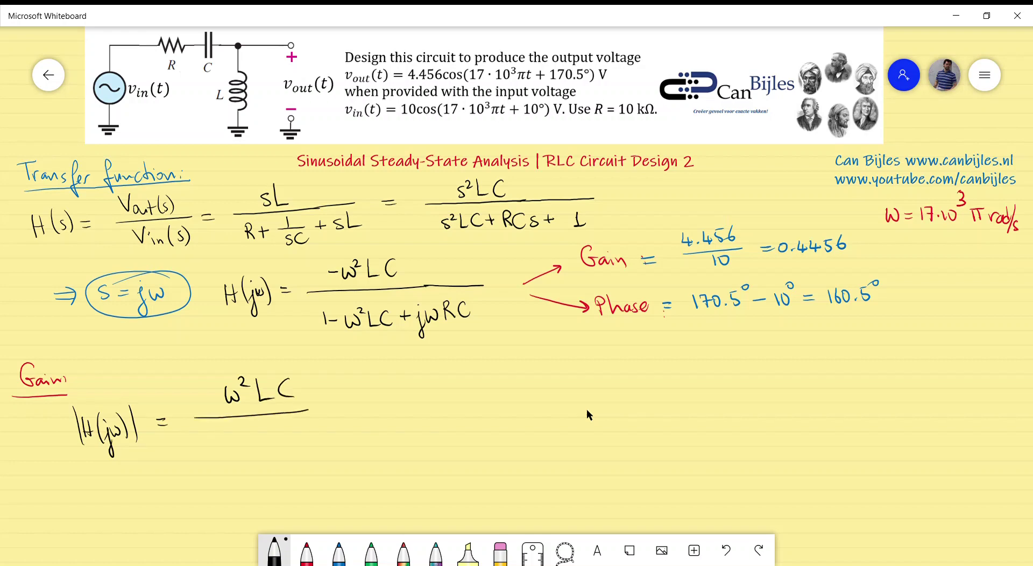
{"action": "left_click_drag", "start_coordinate": [181, 418], "coordinate": [401, 405]}
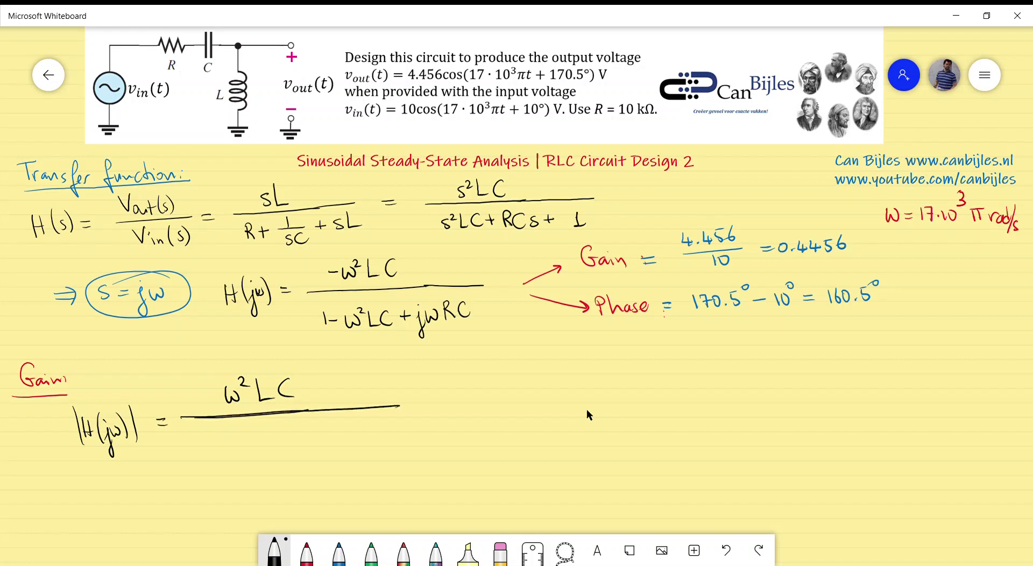
{"action": "mouse_move", "coordinate": [189, 436]}
{"action": "left_mouse_down"}
{"action": "mouse_move", "coordinate": [198, 426]}
{"action": "mouse_move", "coordinate": [388, 417]}
{"action": "left_mouse_up"}
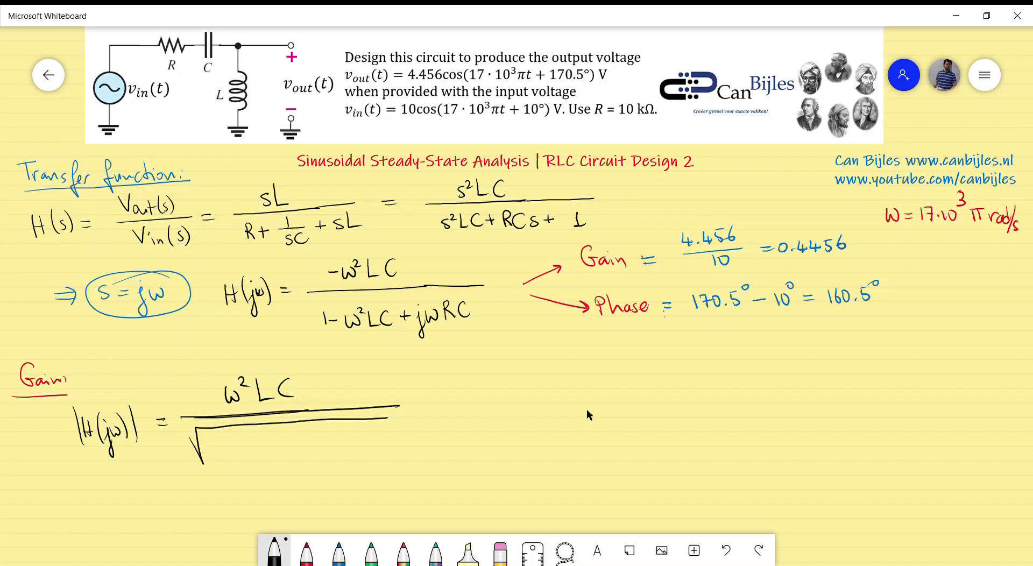